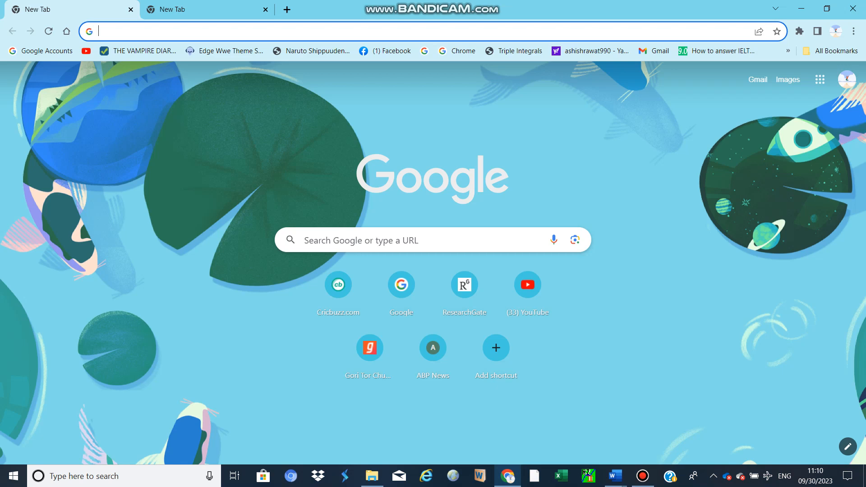
# Search the web for "nasaeppears" and open the NASA AppEEARS site
pyautogui.click(226, 32)
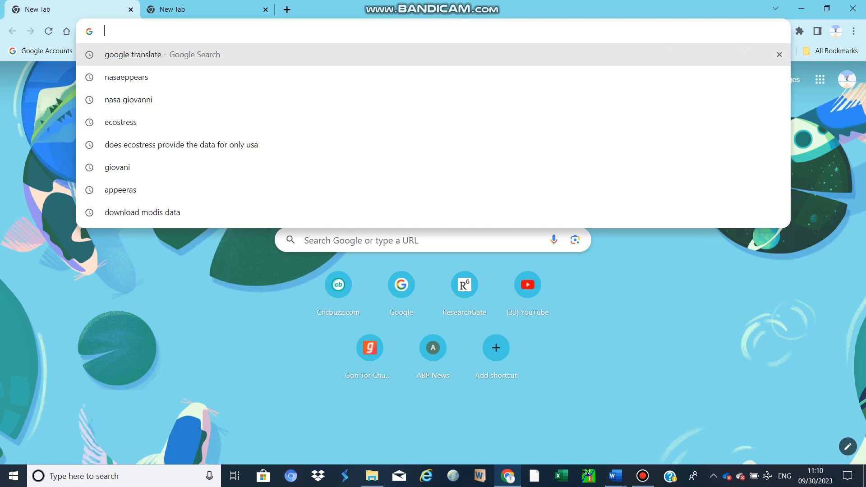
pyautogui.write('nasaepp')
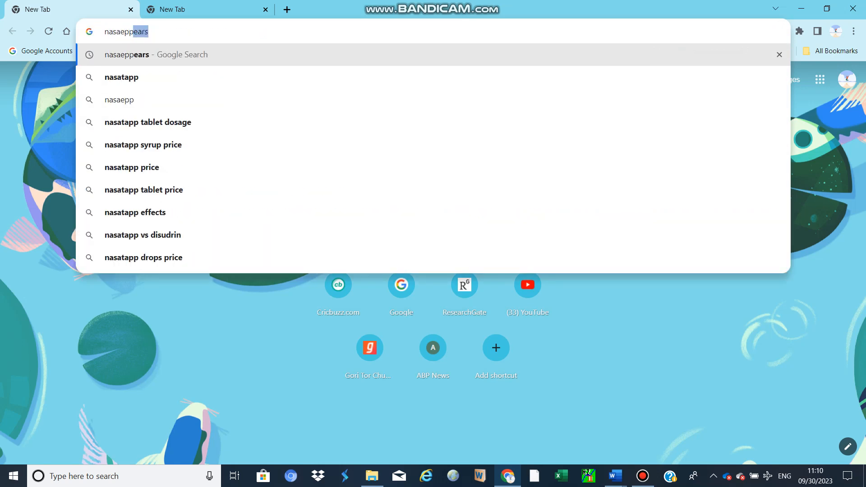
pyautogui.press('Return')
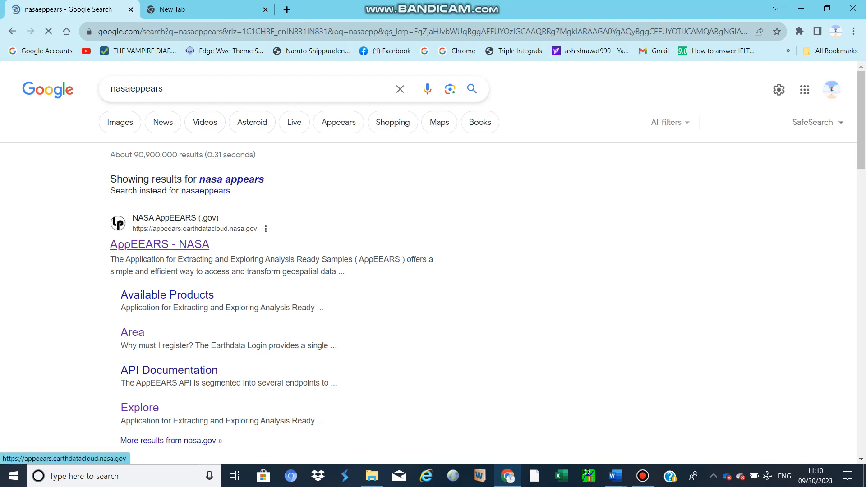
pyautogui.click(159, 244)
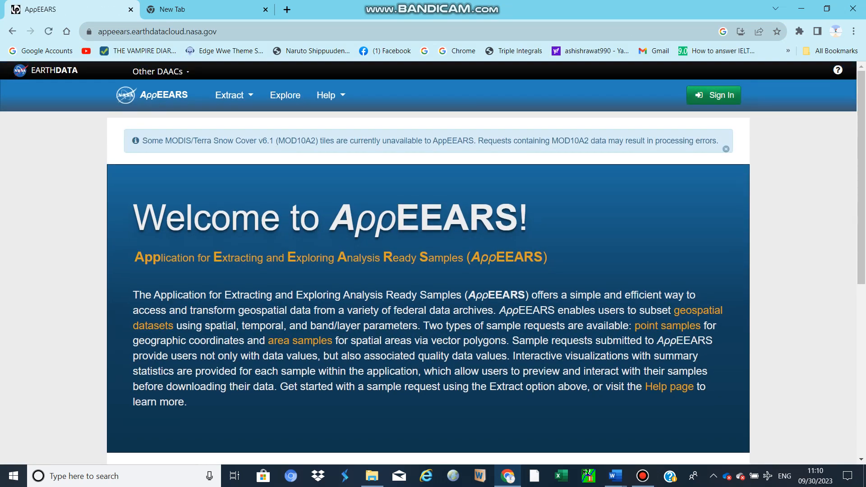
# Sign in to AppEEARS and start a new area sample extraction request
pyautogui.click(714, 95)
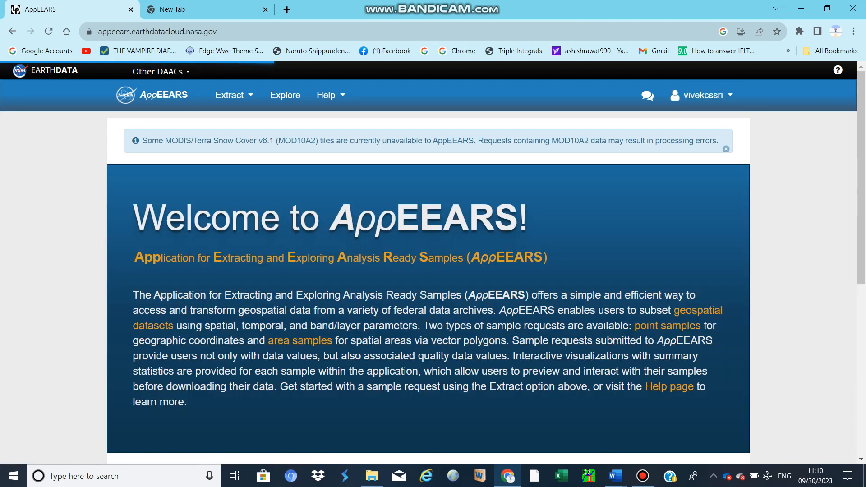
pyautogui.click(247, 93)
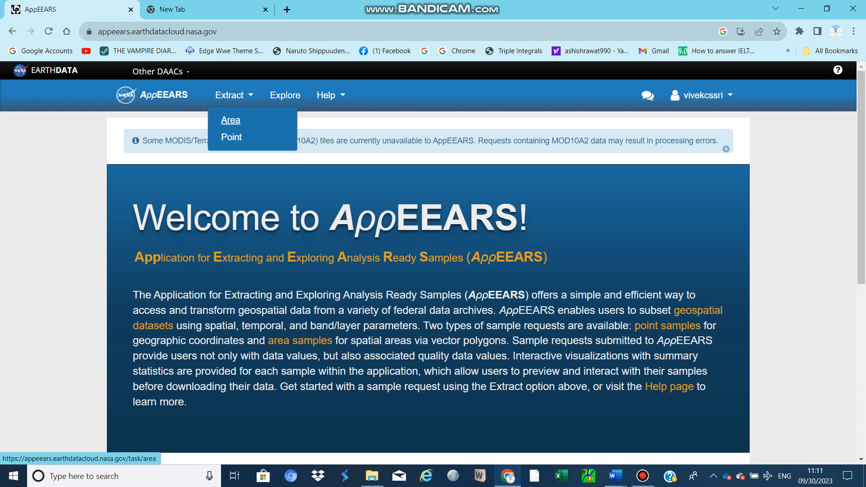
pyautogui.click(231, 120)
pyautogui.scroll(-1, 230, 119)
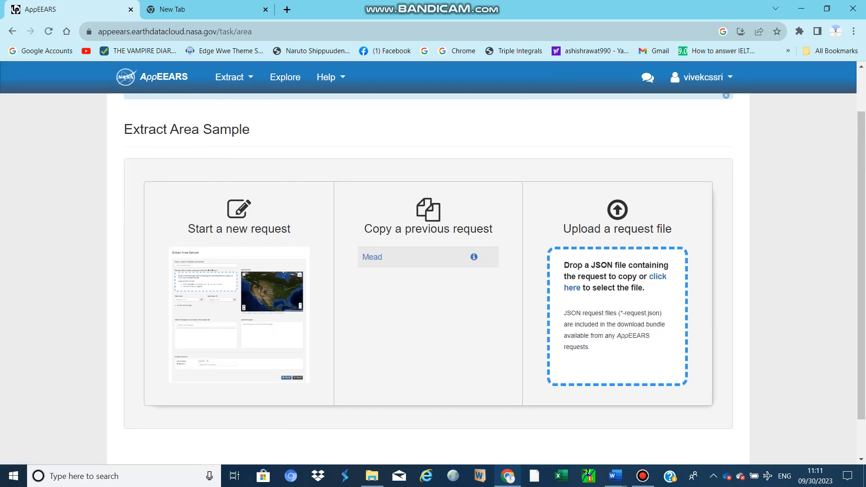
pyautogui.scroll(-1, 429, 271)
pyautogui.click(307, 181)
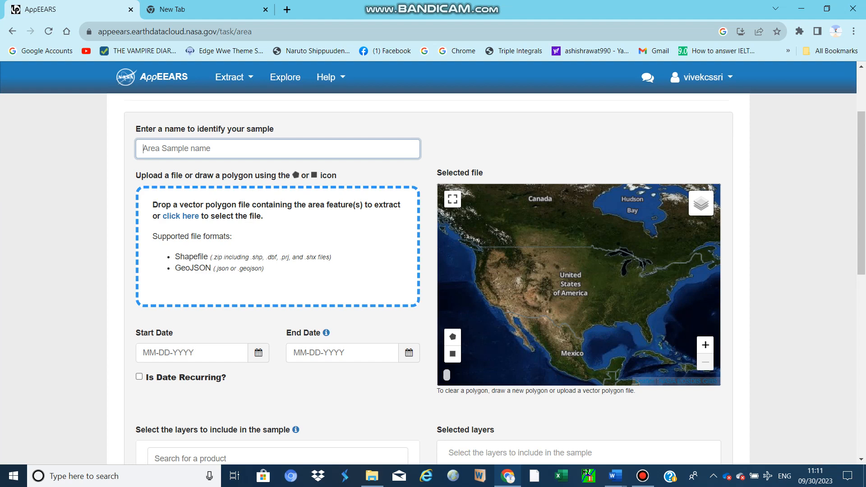
# Name the area sample "anonymus"
pyautogui.write('anonymus')
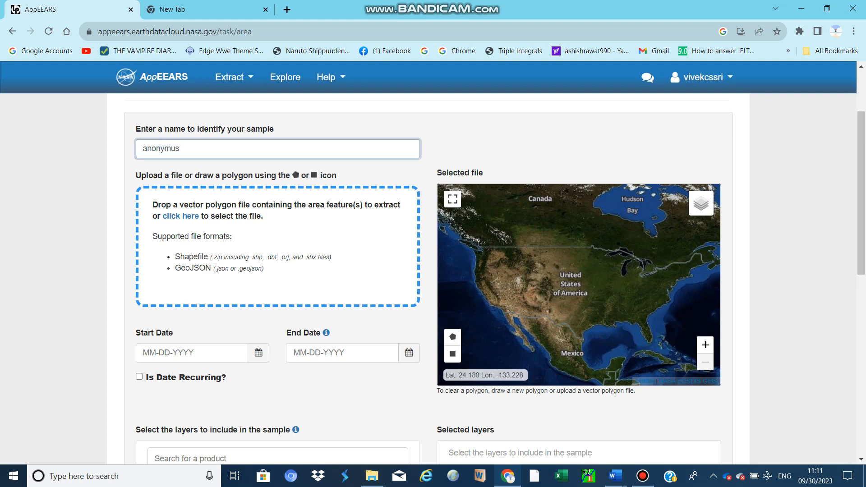
# Set the sample's start date to 05-01-2016
pyautogui.click(258, 352)
pyautogui.scroll(-2, 258, 352)
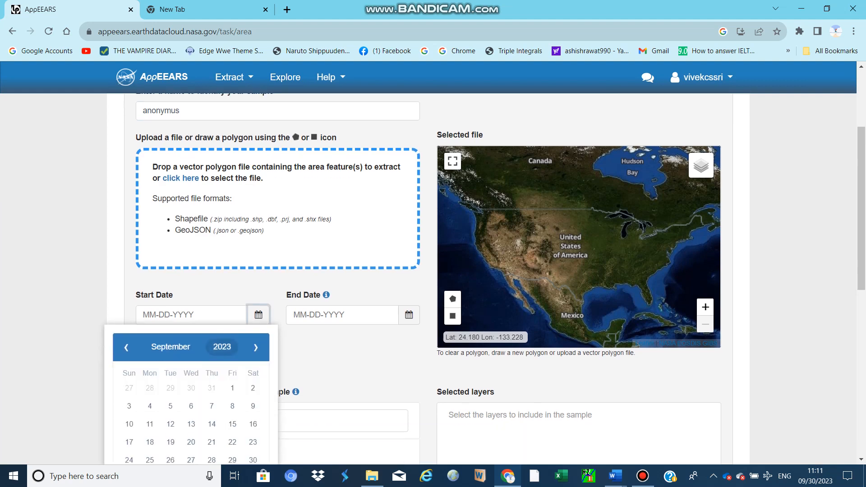
pyautogui.click(222, 271)
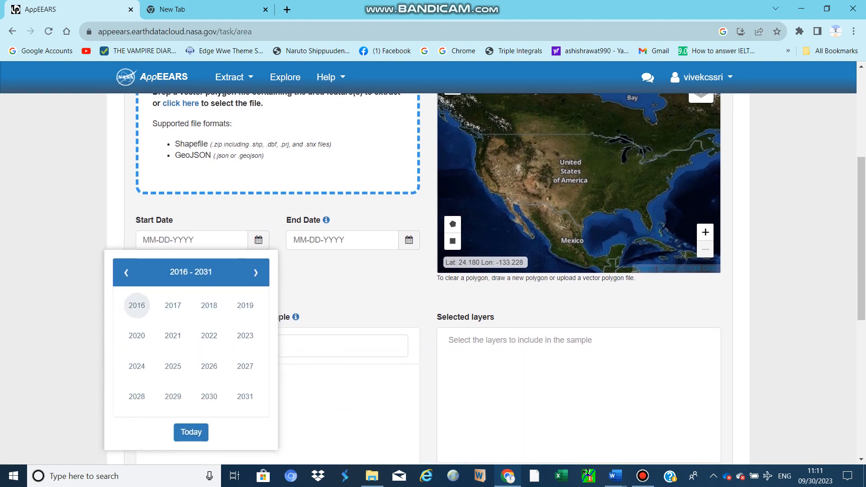
pyautogui.click(137, 305)
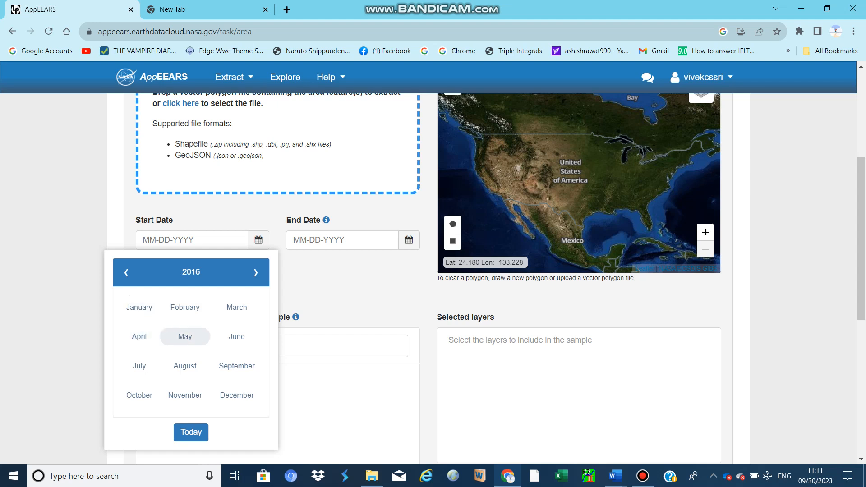
pyautogui.click(185, 336)
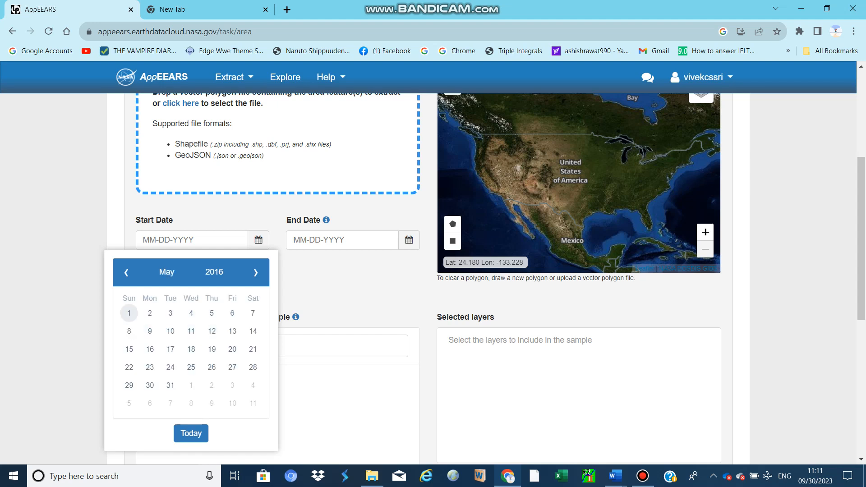
pyautogui.click(129, 313)
# Set the sample's end date to 12-31-2017
pyautogui.click(409, 239)
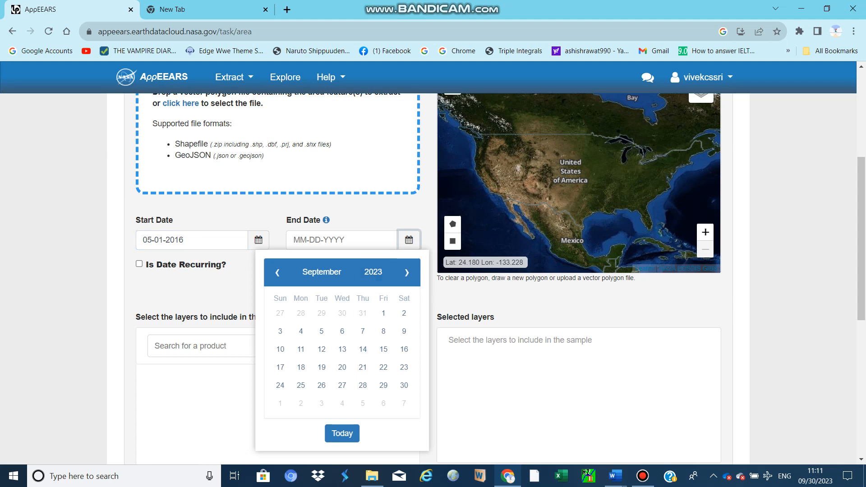
pyautogui.click(372, 272)
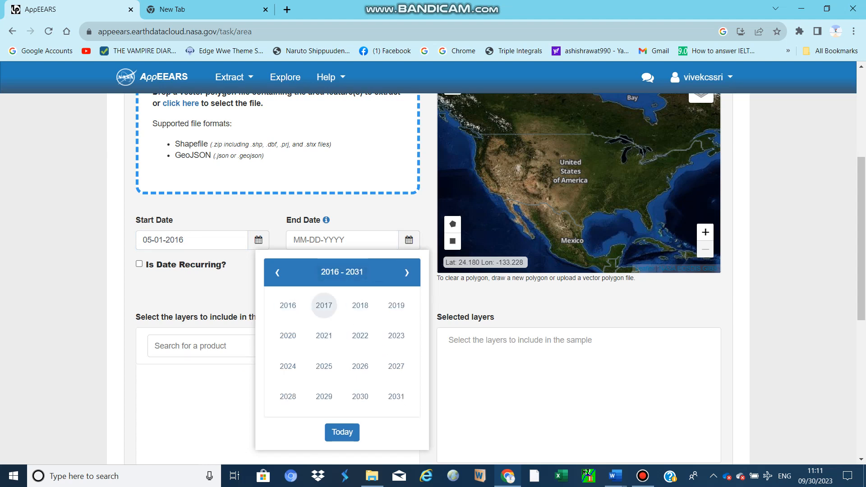
pyautogui.click(323, 305)
pyautogui.click(387, 397)
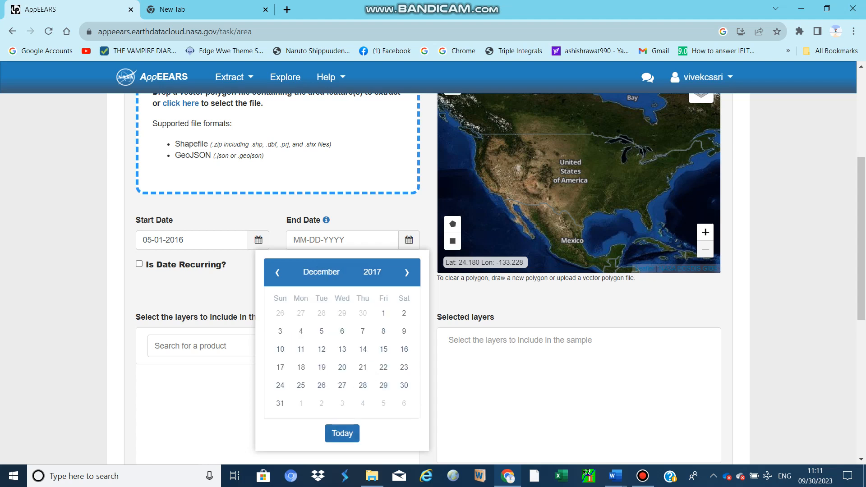
pyautogui.click(280, 403)
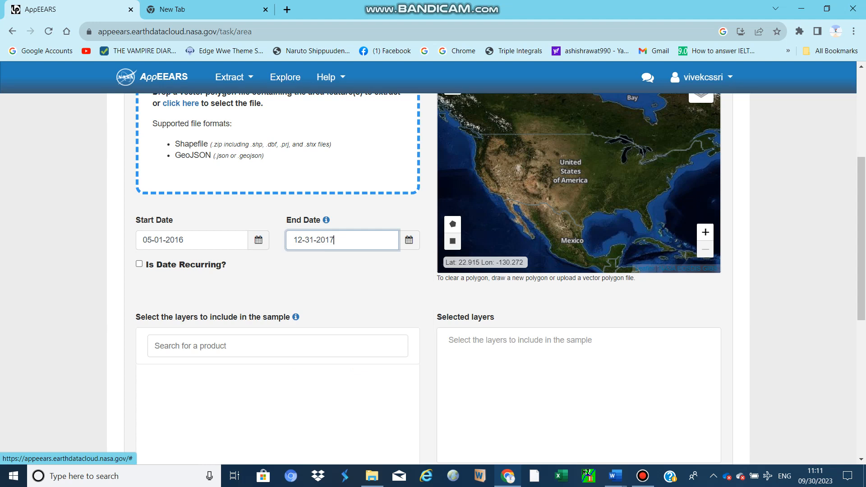
# Draw a small irregular polygon around Wichita in south-central Kansas on the full-screen map as the area to extract
pyautogui.scroll(2, 334, 314)
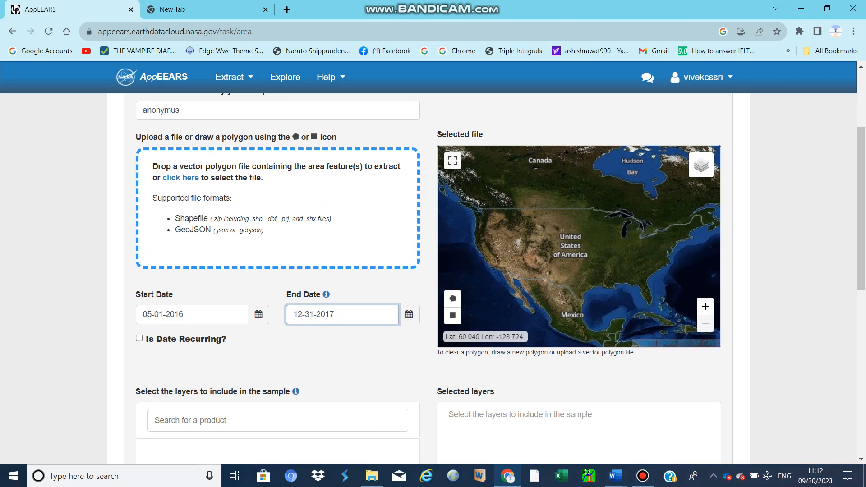
pyautogui.click(452, 160)
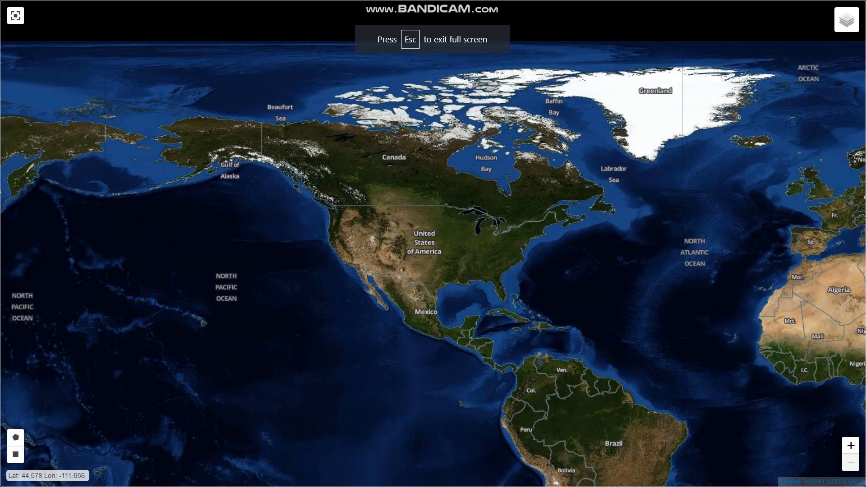
pyautogui.scroll(2, 523, 200)
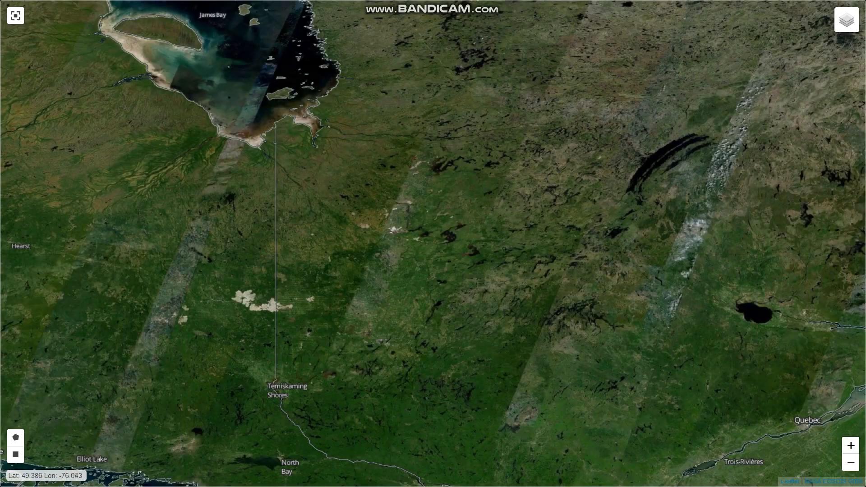
pyautogui.scroll(-5, 550, 264)
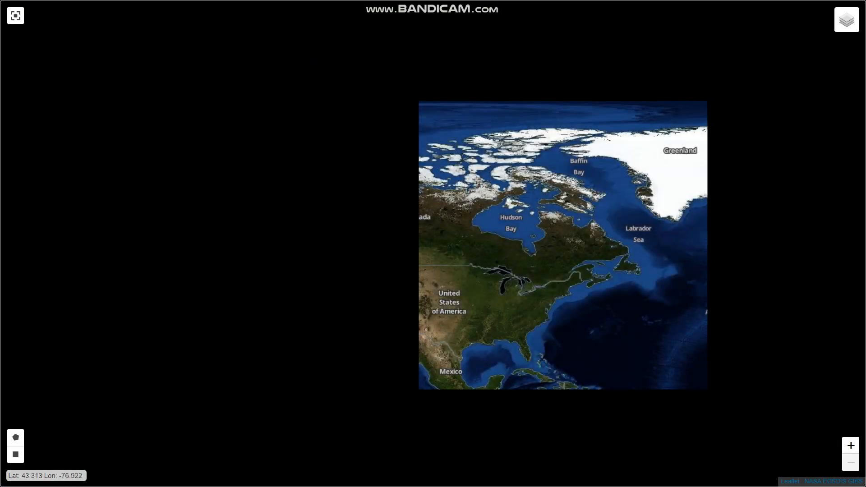
pyautogui.scroll(1, 460, 293)
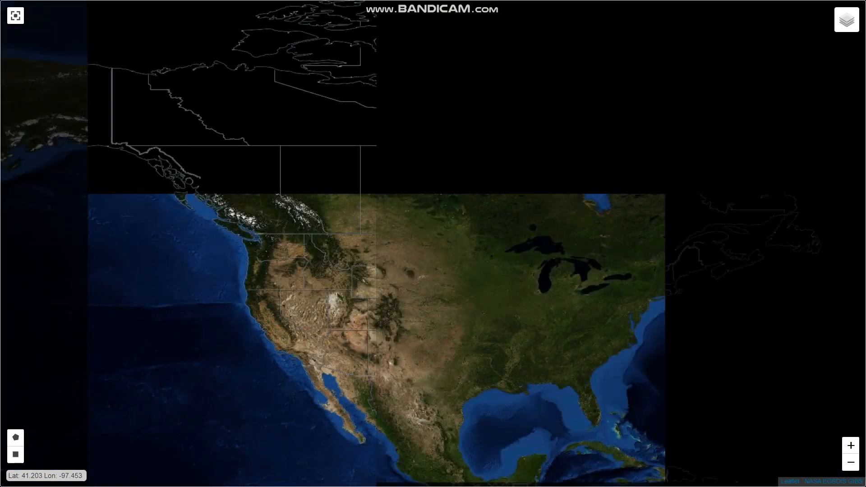
pyautogui.scroll(1, 509, 311)
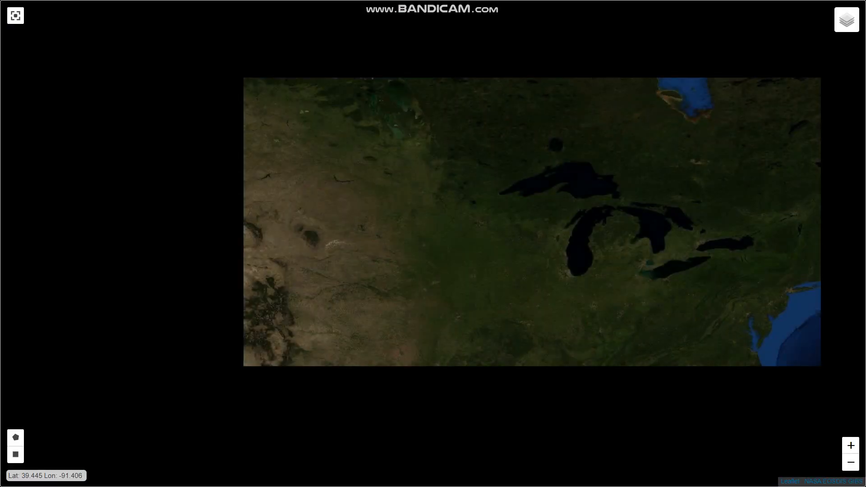
pyautogui.moveTo(433, 346); pyautogui.dragTo(549, 196)
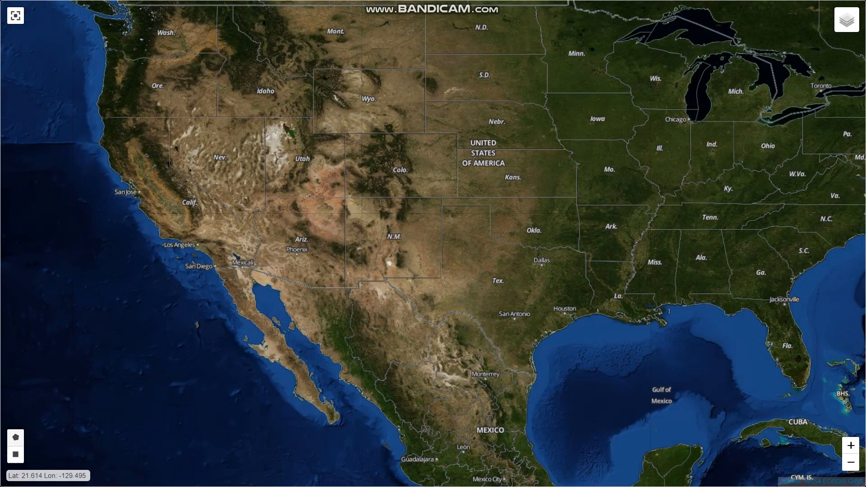
pyautogui.click(16, 437)
pyautogui.click(535, 175)
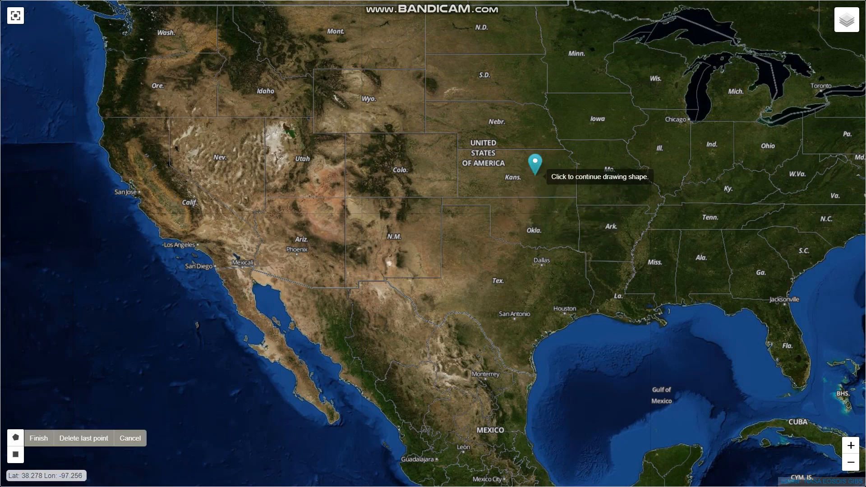
pyautogui.click(556, 175)
pyautogui.click(552, 187)
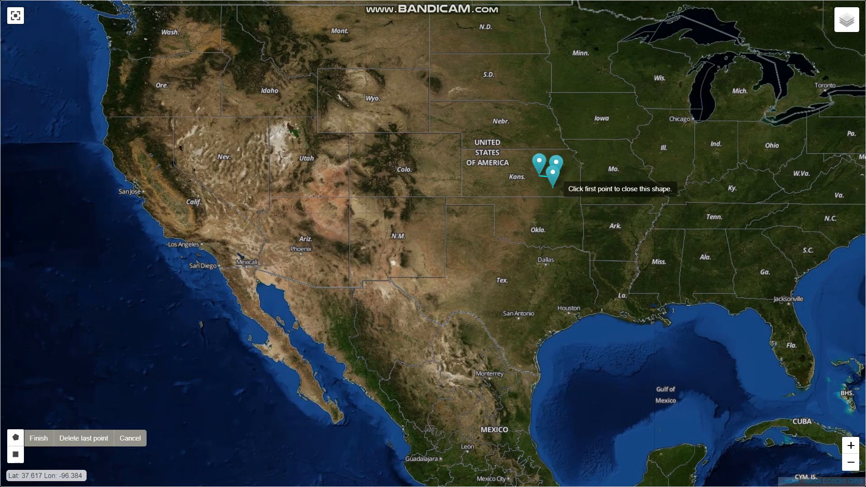
pyautogui.click(529, 191)
pyautogui.click(534, 171)
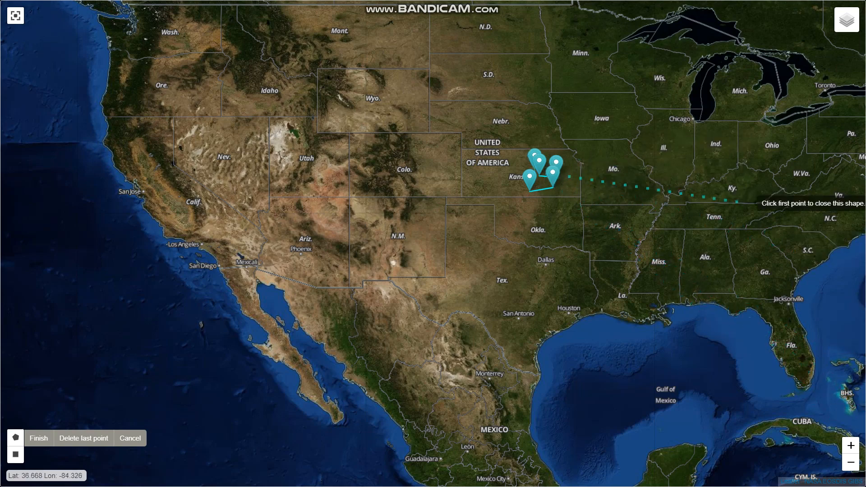
pyautogui.doubleClick(536, 170)
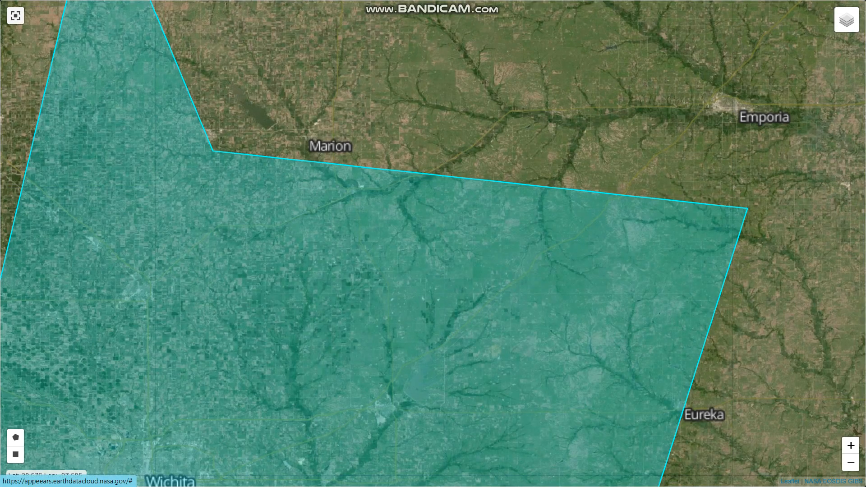
pyautogui.press('Escape')
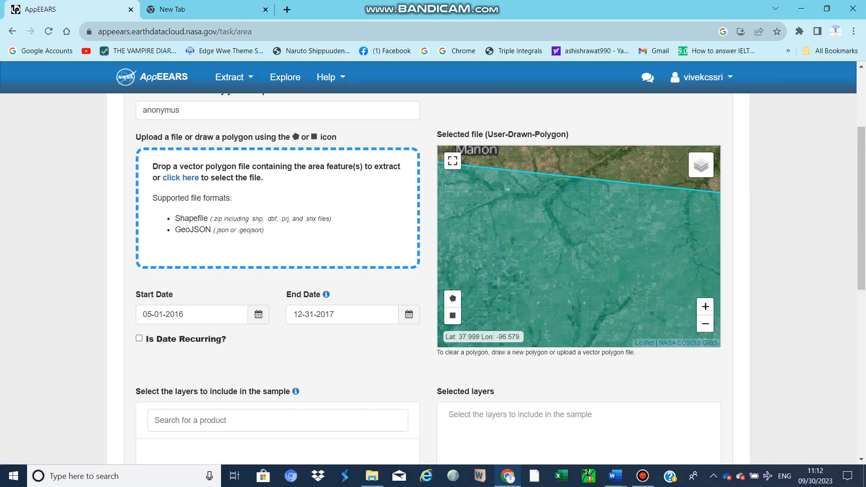
pyautogui.click(705, 323)
pyautogui.click(705, 324)
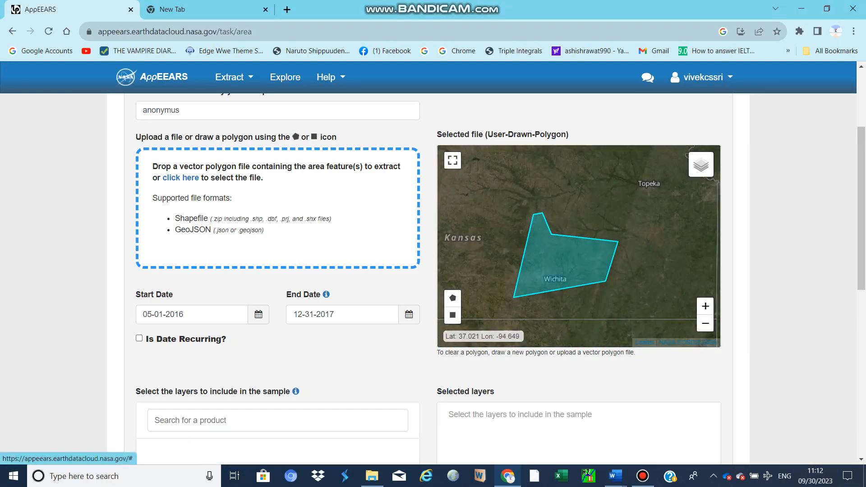
# Search the layer products for "MODIS ET" and look through the matching Terra and Aqua evapotranspiration products
pyautogui.scroll(-3, 288, 271)
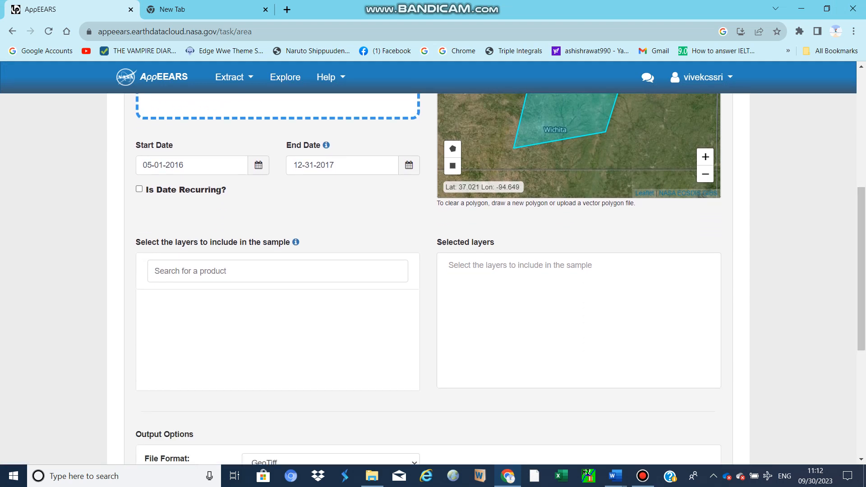
pyautogui.click(155, 270)
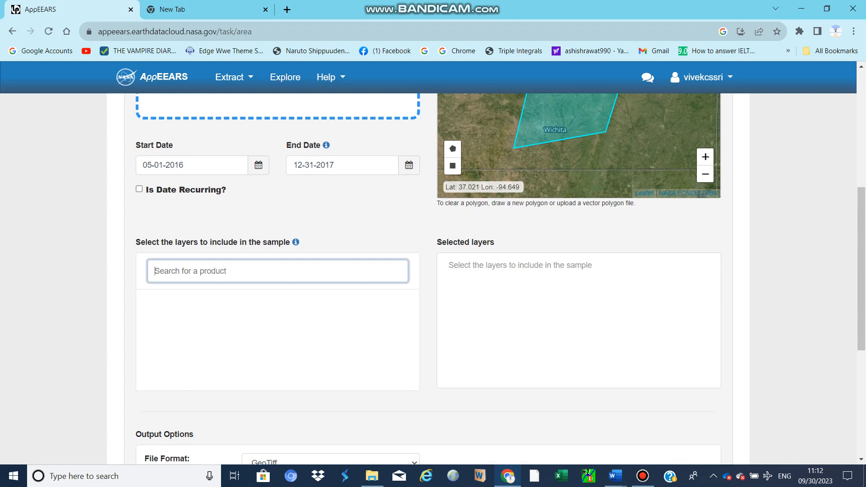
pyautogui.write('MODIS')
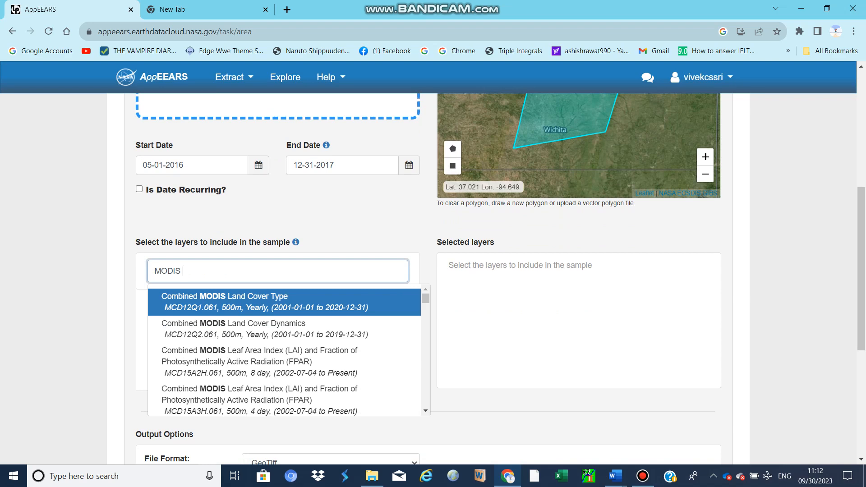
pyautogui.write(' ET')
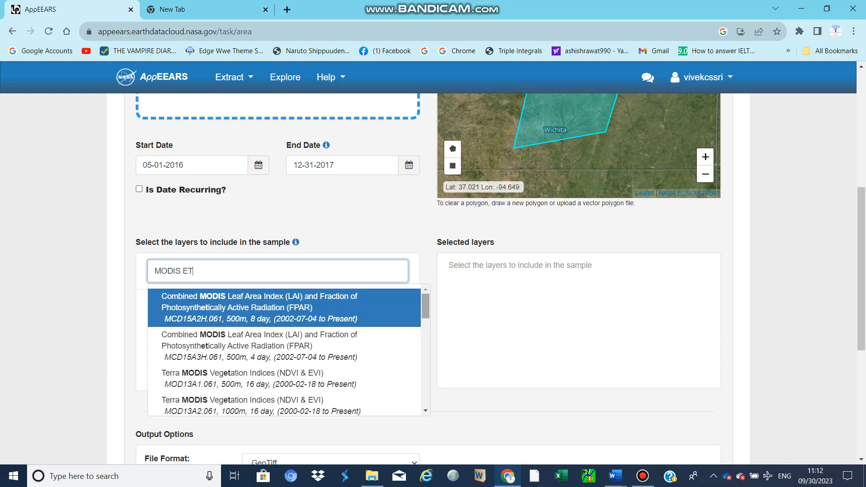
pyautogui.scroll(-3, 425, 307)
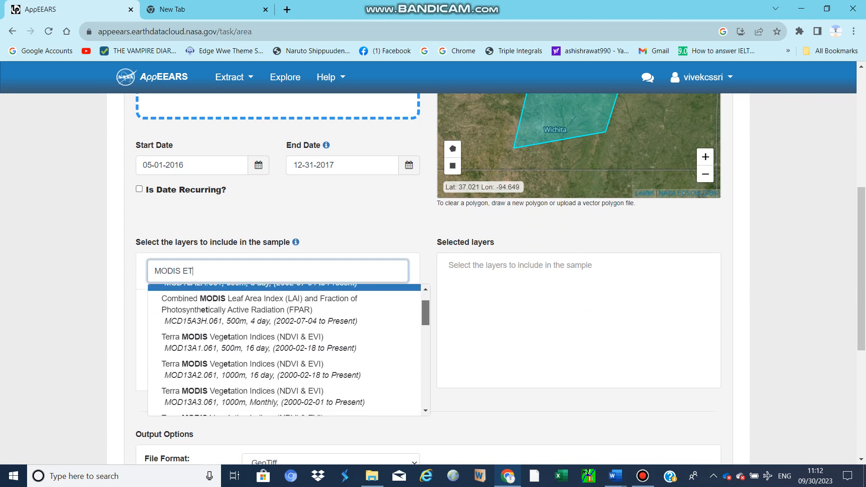
pyautogui.scroll(-2, 425, 324)
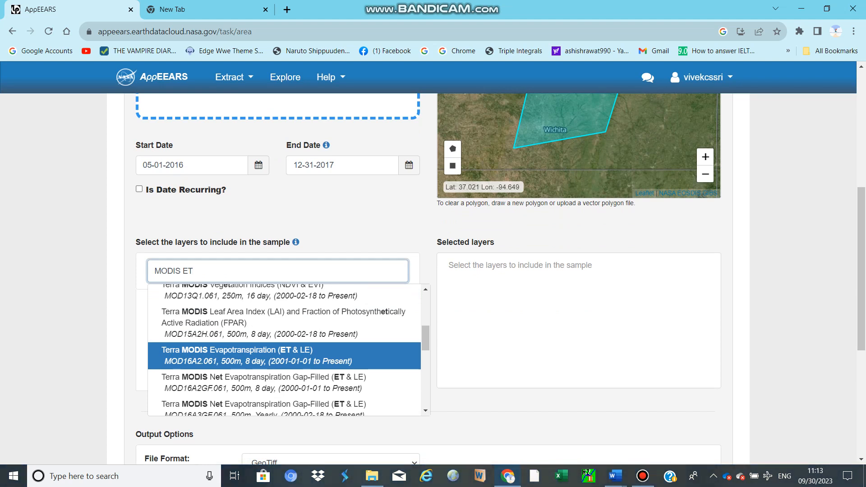
pyautogui.moveTo(425, 338); pyautogui.dragTo(425, 361)
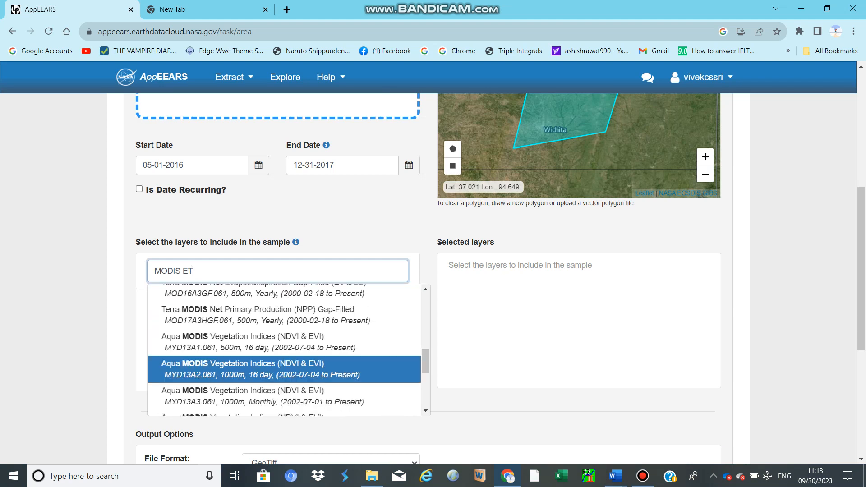
pyautogui.scroll(-2, 284, 372)
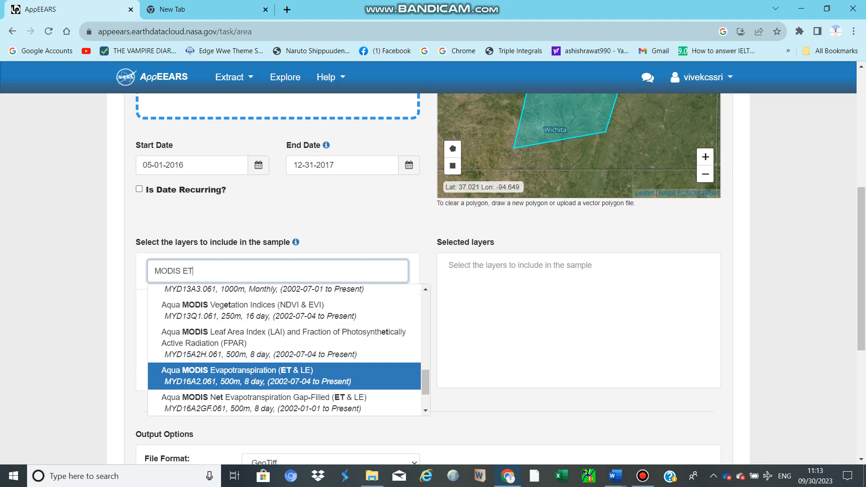
pyautogui.press('Up')
pyautogui.press('Up')
pyautogui.press('Up')
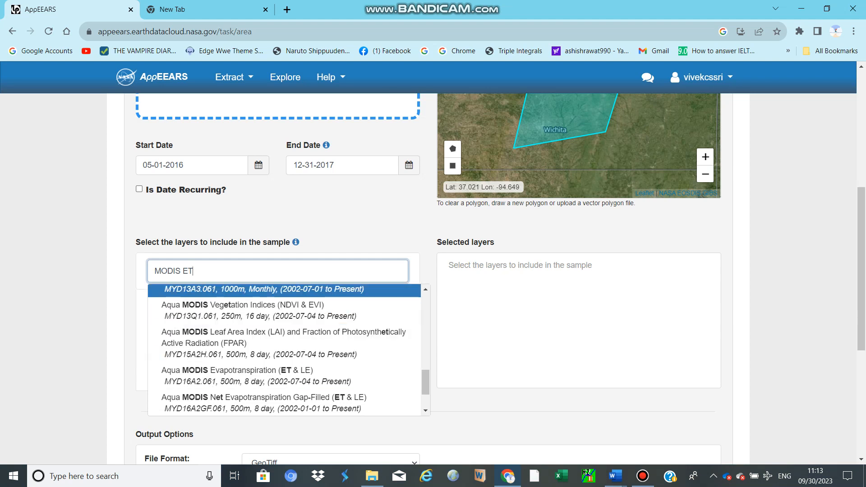
# Replace the product search term with "ECOSTRE" to look for ECOSTRESS layers
pyautogui.hotkey('ctrl', 'shift', 'Left')
pyautogui.hotkey('ctrl', 'shift', 'Left')
pyautogui.write('ECO')
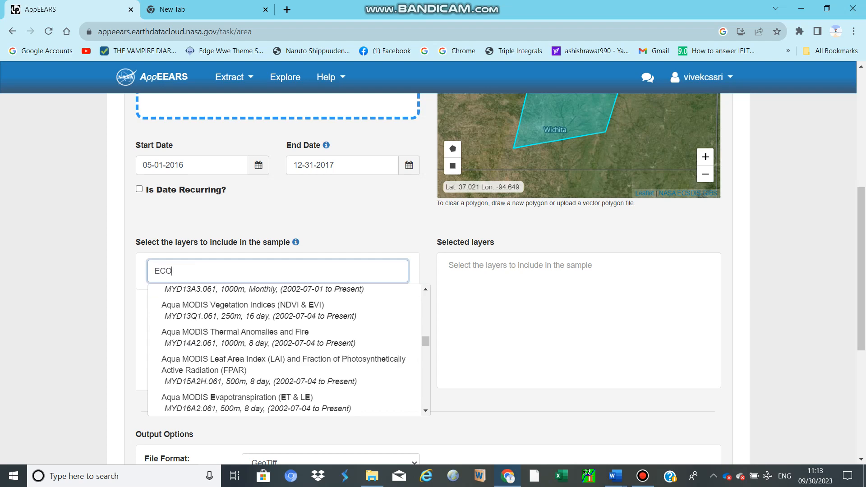
pyautogui.write('STRE')
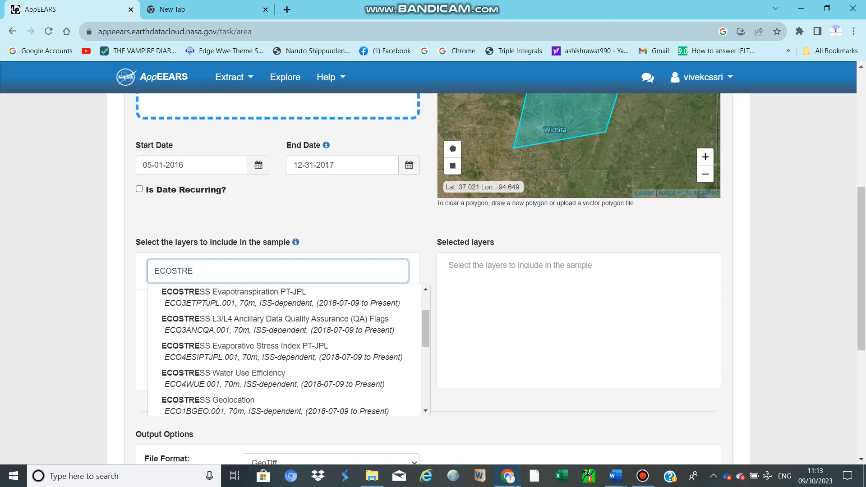
# Examine the matching ECOSTRESS products, checking the evapotranspiration, evaporative stress index and water use efficiency entries with their resolutions and date ranges
pyautogui.scroll(6, 288, 359)
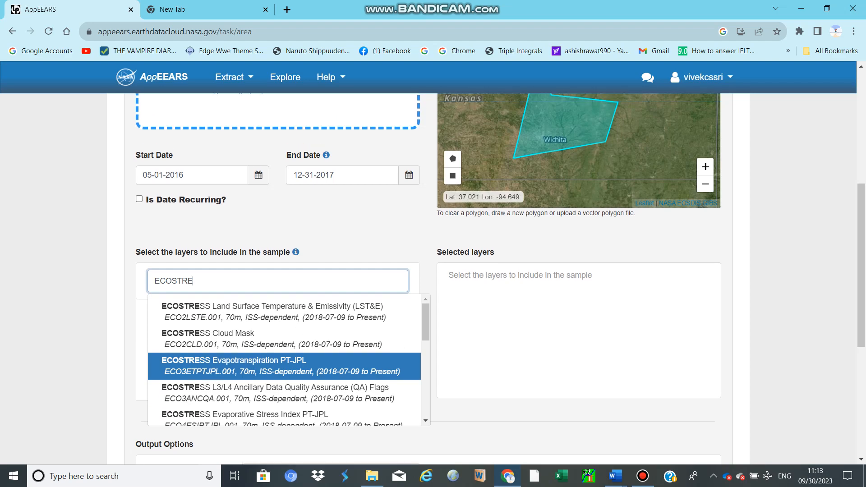
pyautogui.scroll(-7, 288, 358)
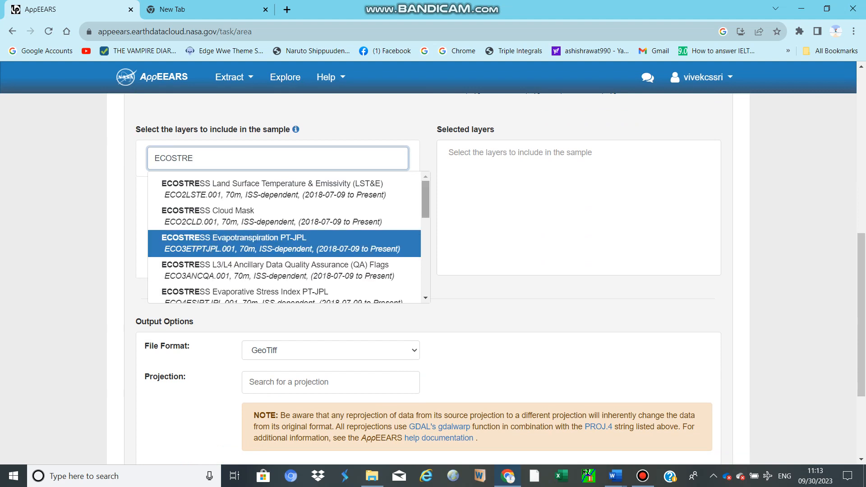
pyautogui.moveTo(425, 206); pyautogui.dragTo(425, 211)
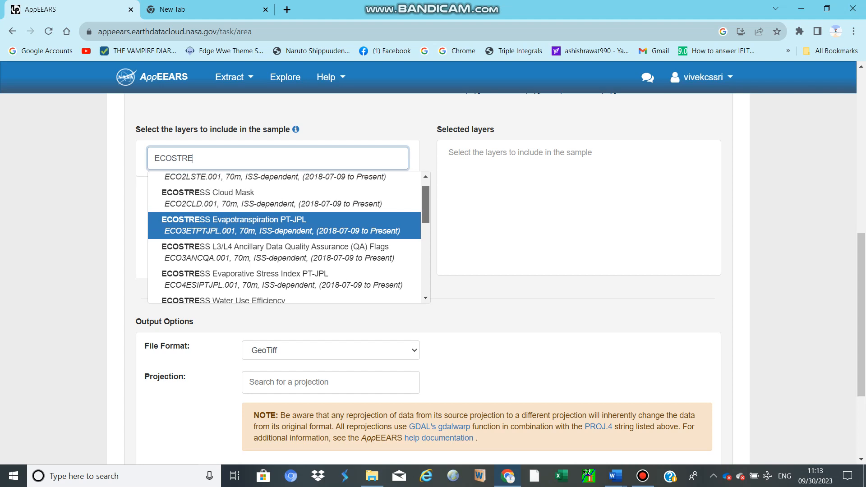
pyautogui.moveTo(426, 204); pyautogui.dragTo(425, 216)
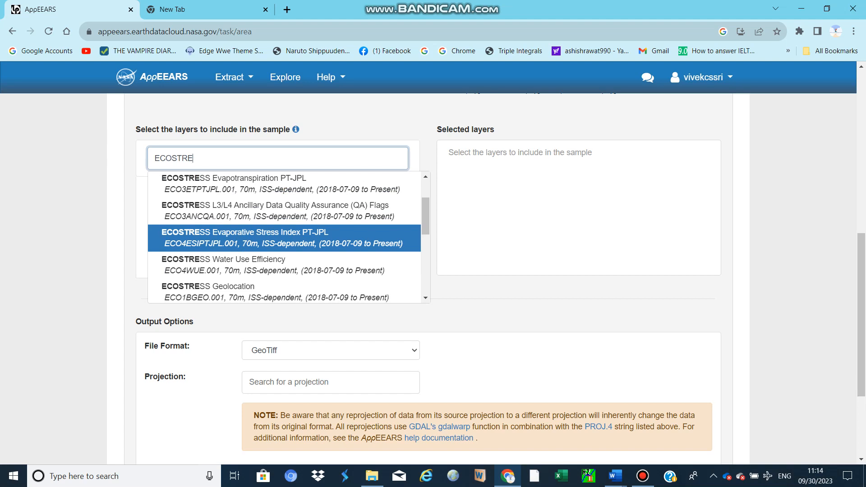
pyautogui.press('Down')
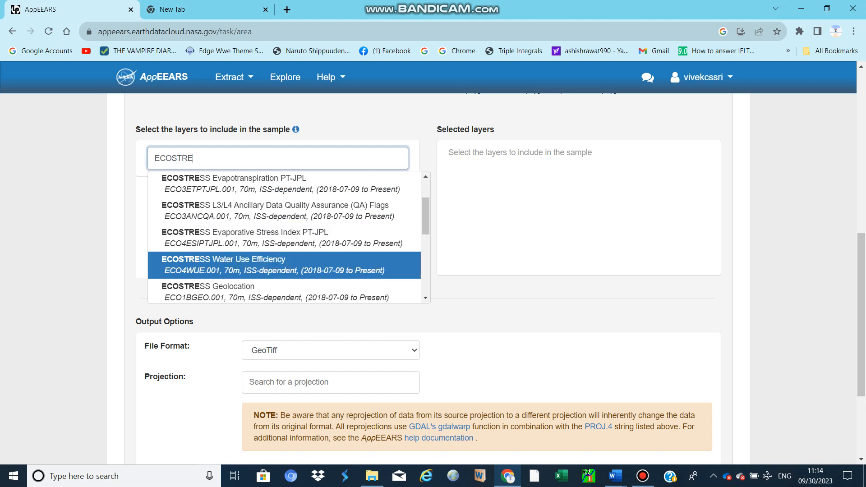
pyautogui.press('Up')
pyautogui.press('Up')
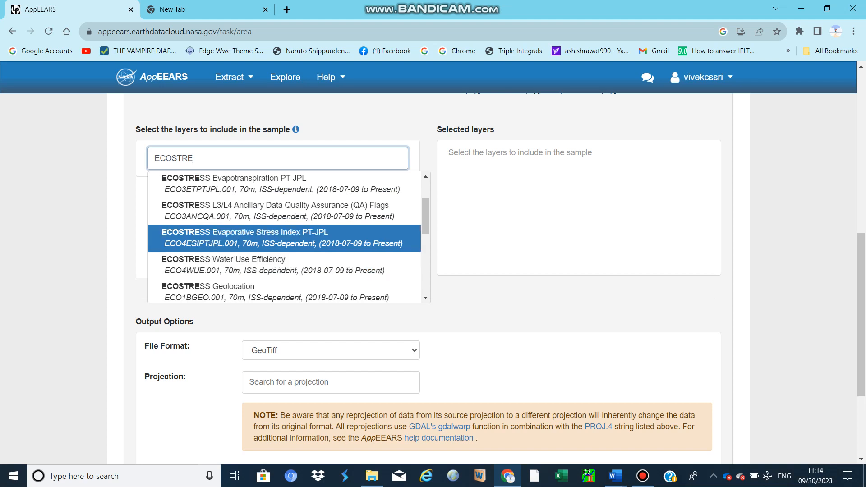
pyautogui.scroll(-1, 289, 236)
pyautogui.scroll(-2, 289, 236)
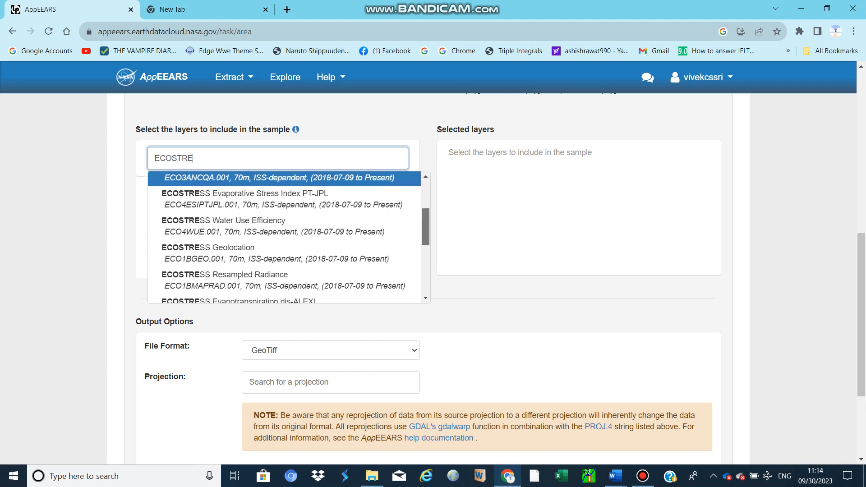